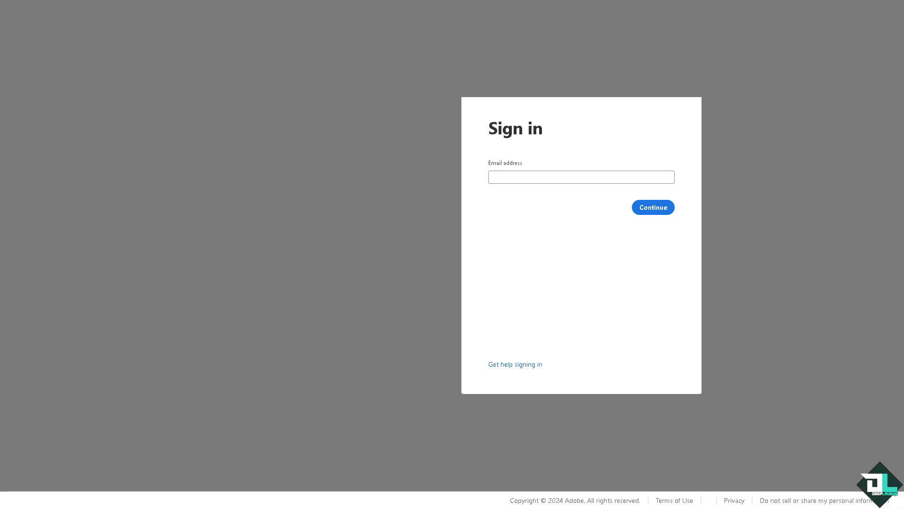
- Sign in to the Adobe account to reach the Acrobat home screen with recent files
left_click(593, 353)
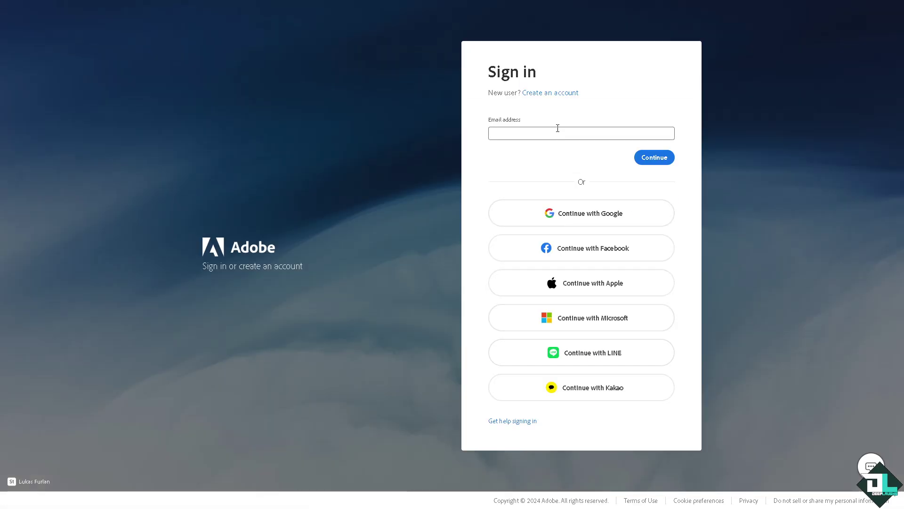
left_click(558, 93)
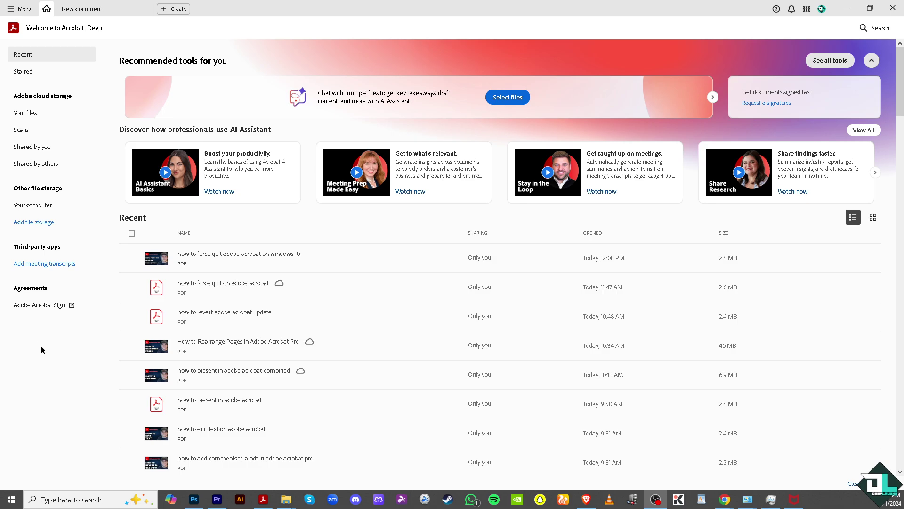
- Choose Create a PDF from the + Create menu in the top bar
left_click(177, 9)
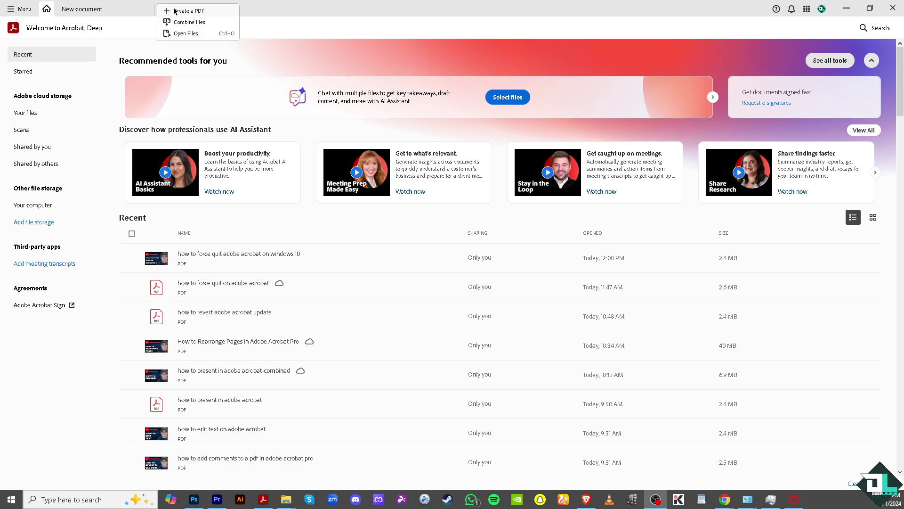
left_click(273, 10)
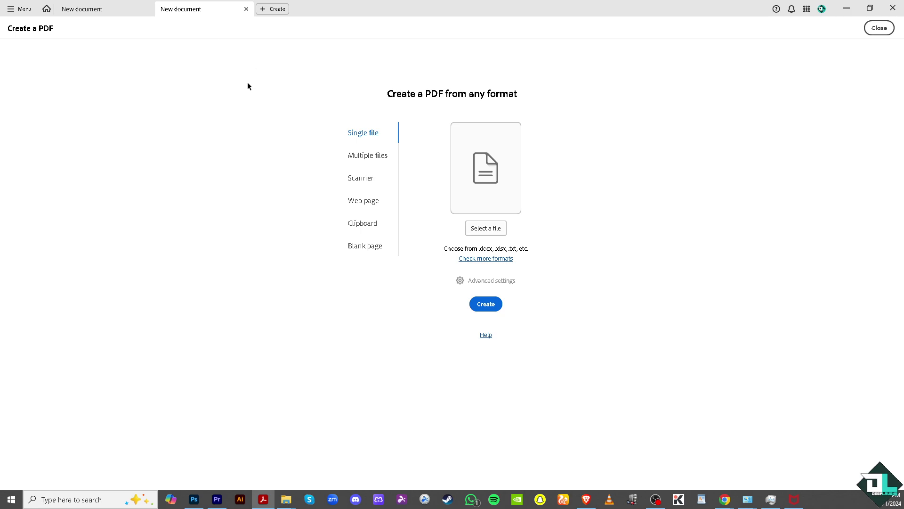
- Pick Scanner as the source, check available scanners, and turn on Append to existing file
left_click(362, 179)
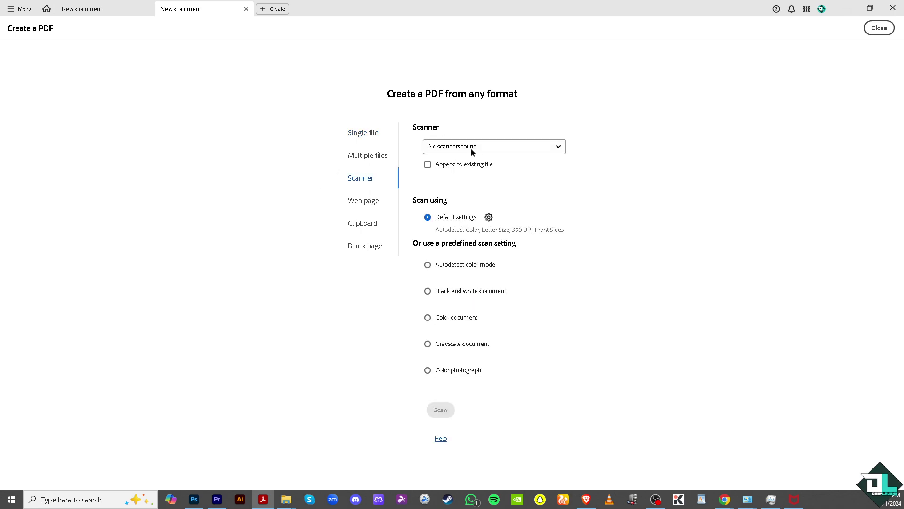
left_click(548, 146)
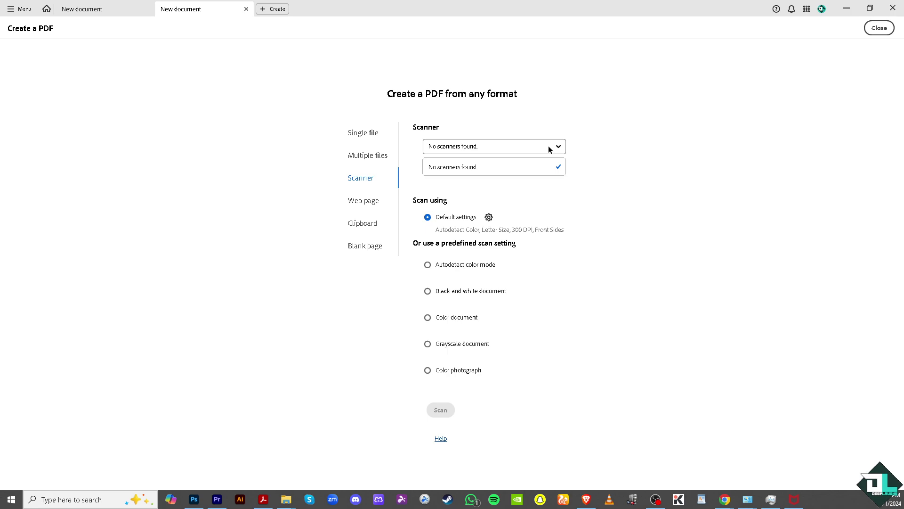
left_click(527, 123)
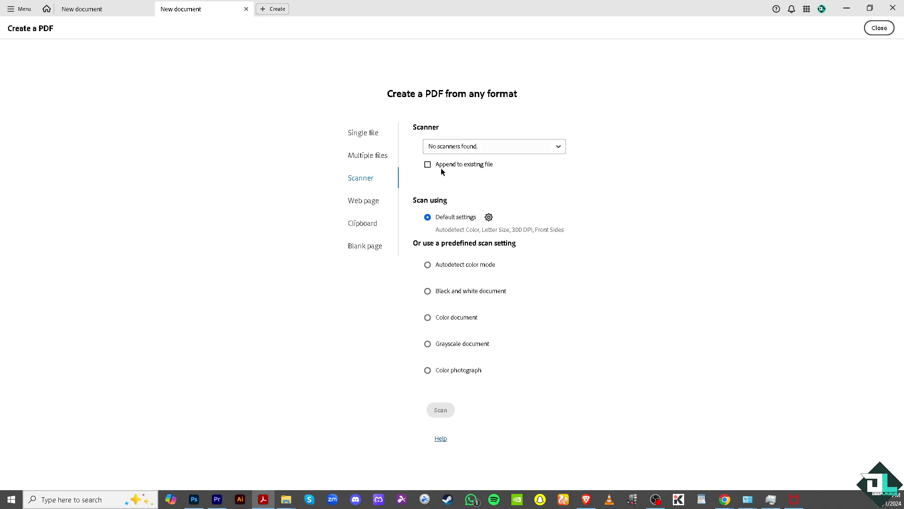
left_click(428, 165)
left_click(485, 179)
left_click(595, 185)
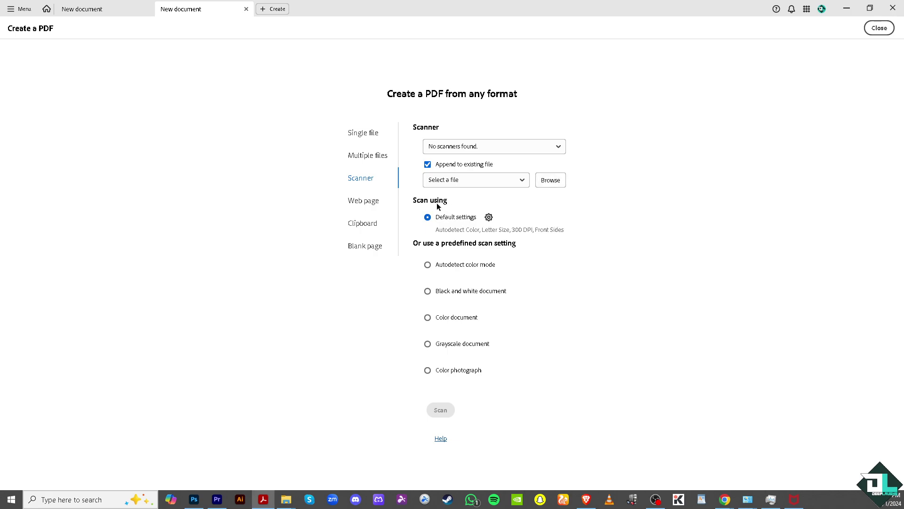
- Enable Show scanner's user interface in the custom Scan & OCR settings
left_click(490, 218)
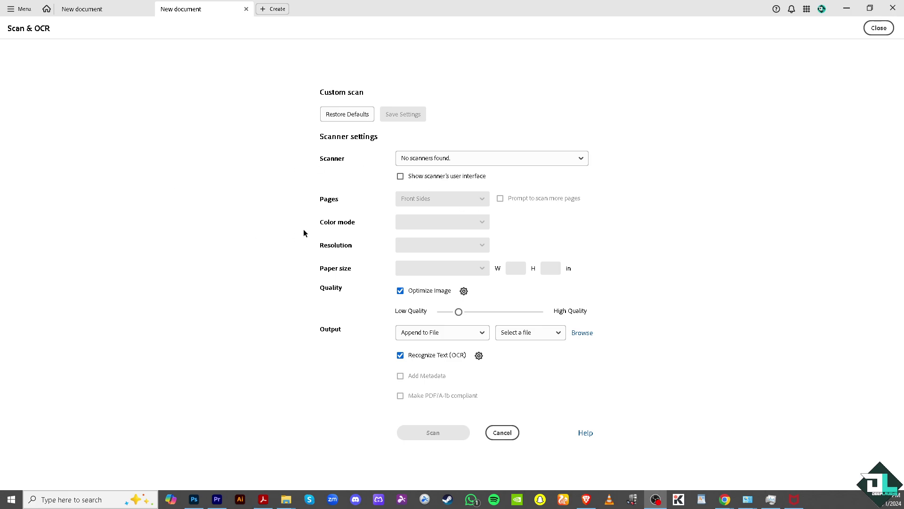
left_click(400, 177)
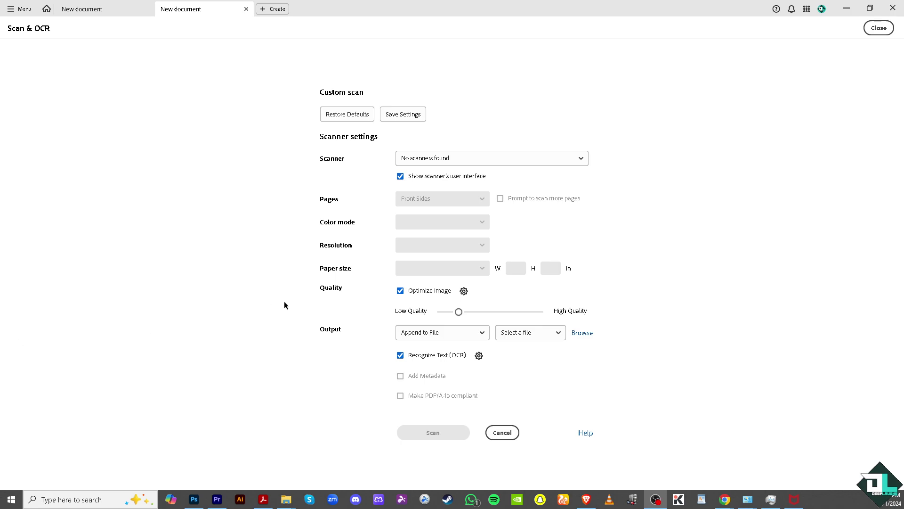
- Keep JPEG2000 for colour scans and JBIG2 (Lossy) for monochrome in Optimize Image
left_click(464, 290)
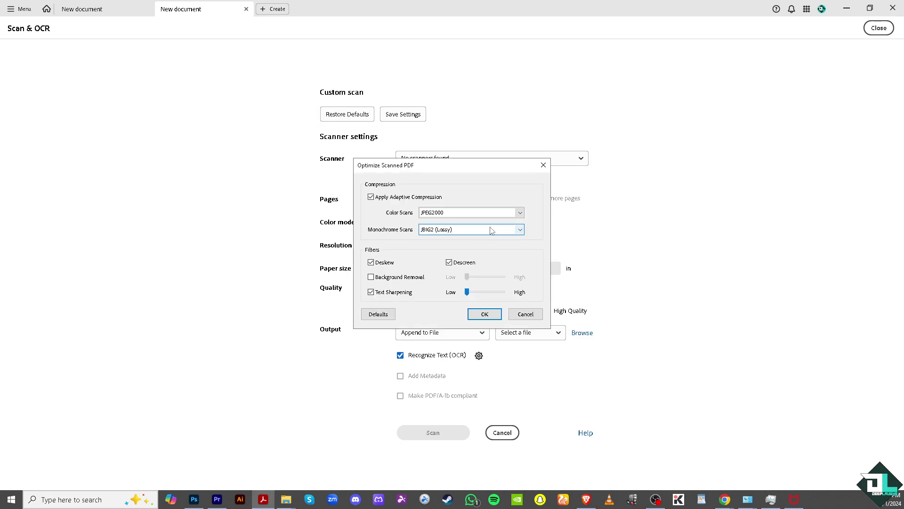
left_click(497, 216)
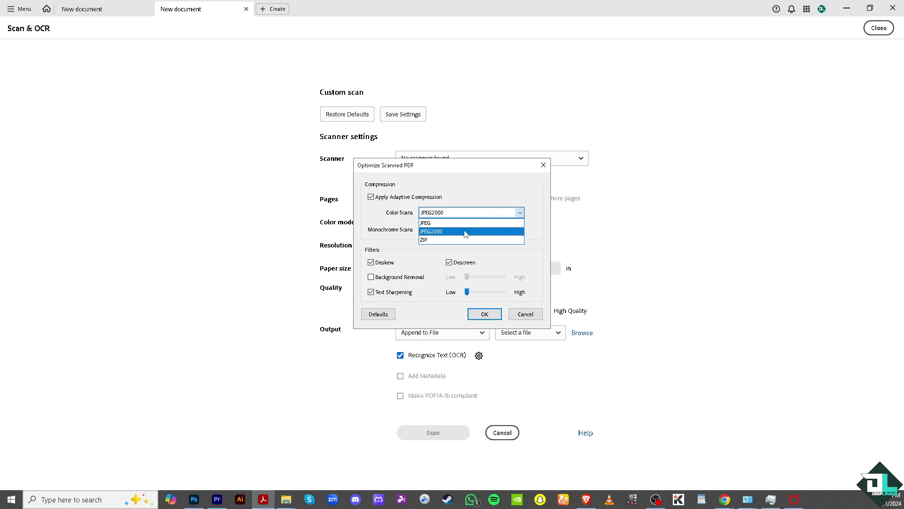
left_click(393, 248)
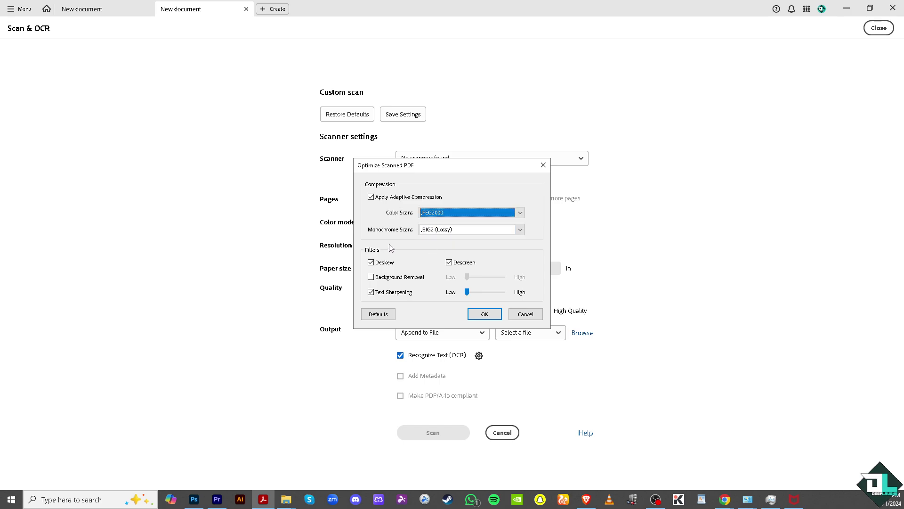
left_click(467, 230)
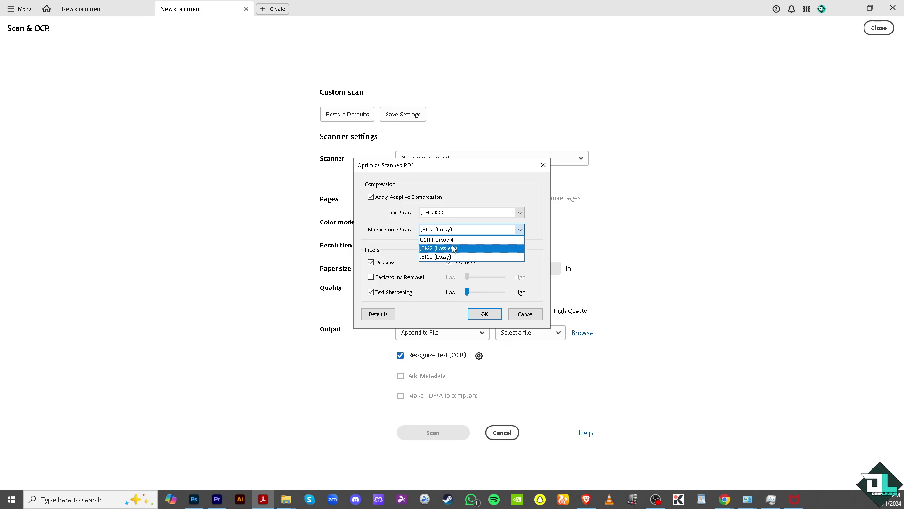
left_click(393, 247)
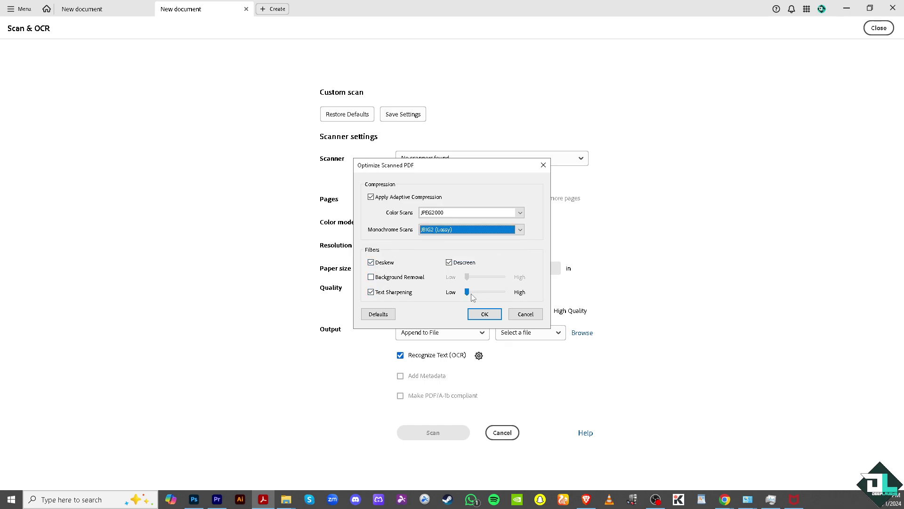
left_click(483, 316)
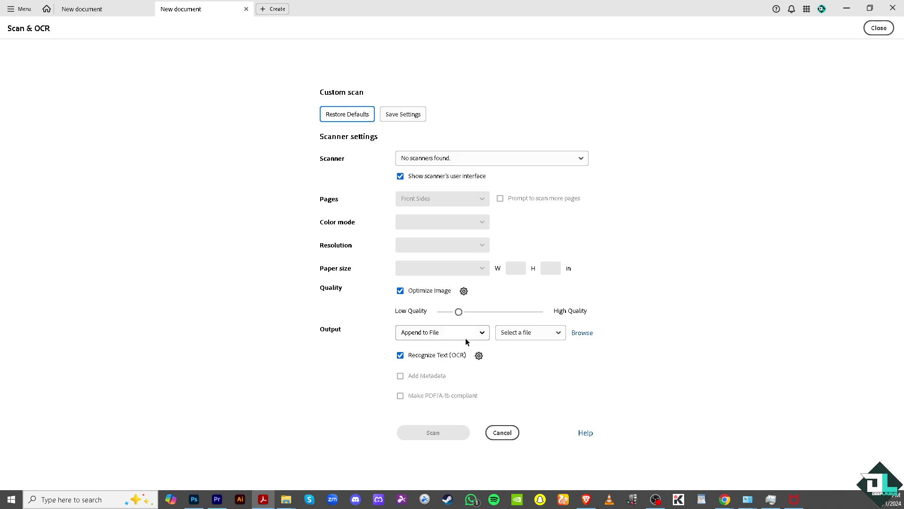
- Drag the scan Quality slider all the way to High Quality
left_click_drag(459, 312, 551, 314)
- Keep English (US) language and Searchable Image output in Recognize Text settings
left_click(478, 355)
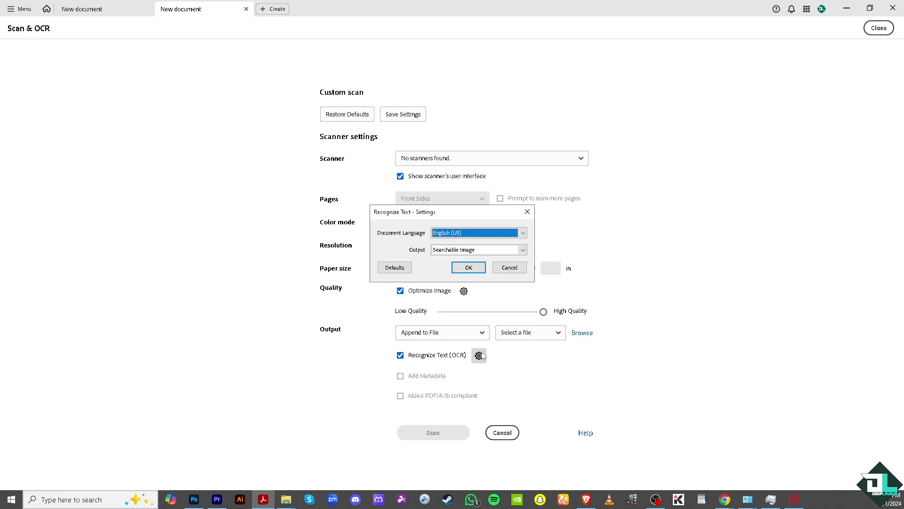
left_click(470, 241)
left_click(415, 250)
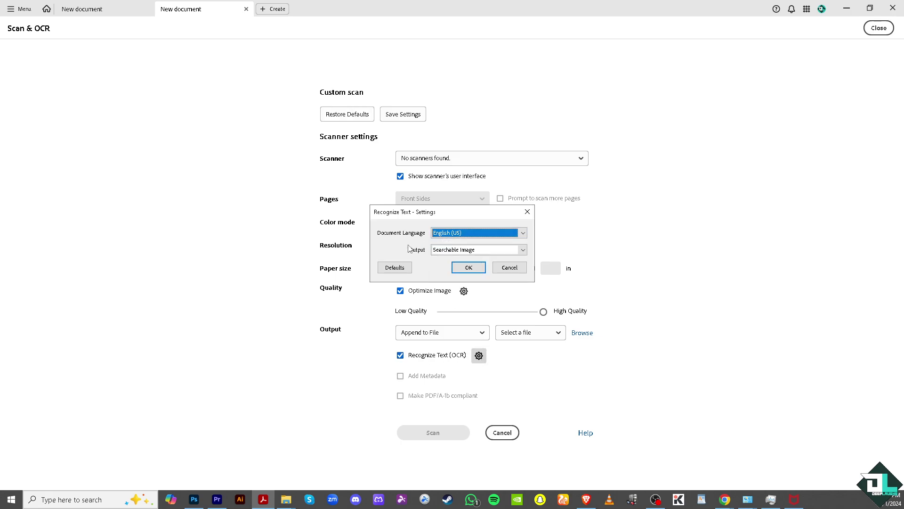
left_click(482, 251)
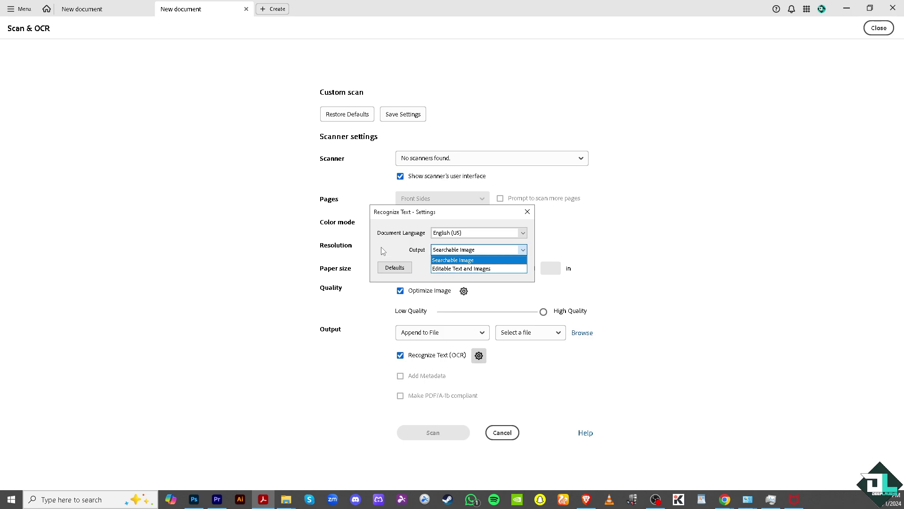
left_click(530, 214)
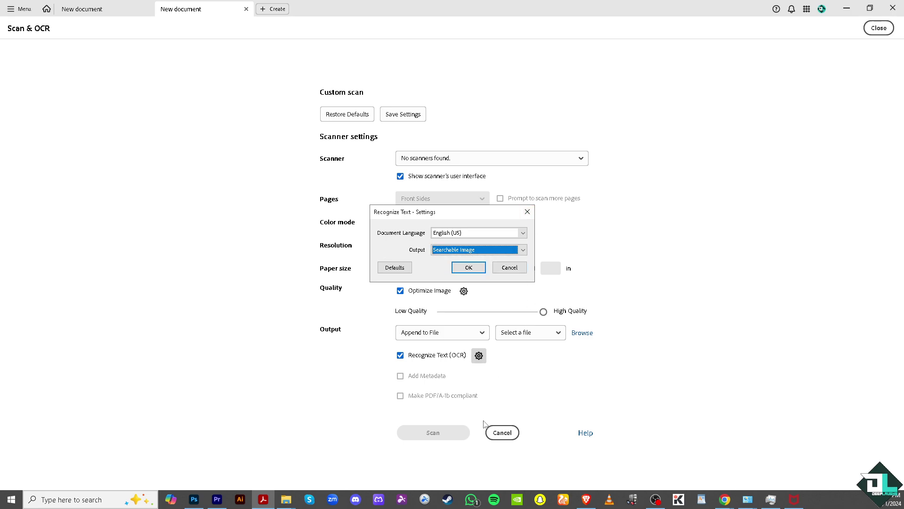
left_click(506, 433)
left_click(506, 268)
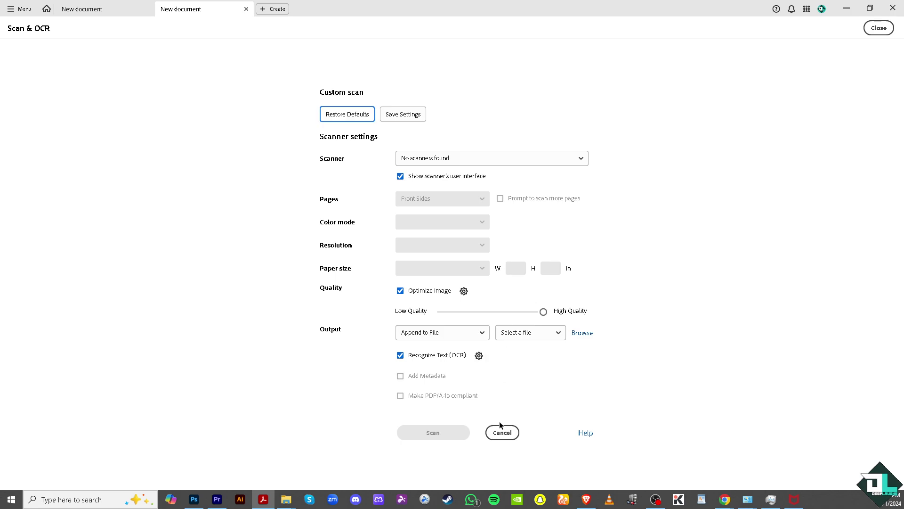
- Leave Scan & OCR and try the Autodetect, Black and white, and Color photograph presets
left_click(501, 431)
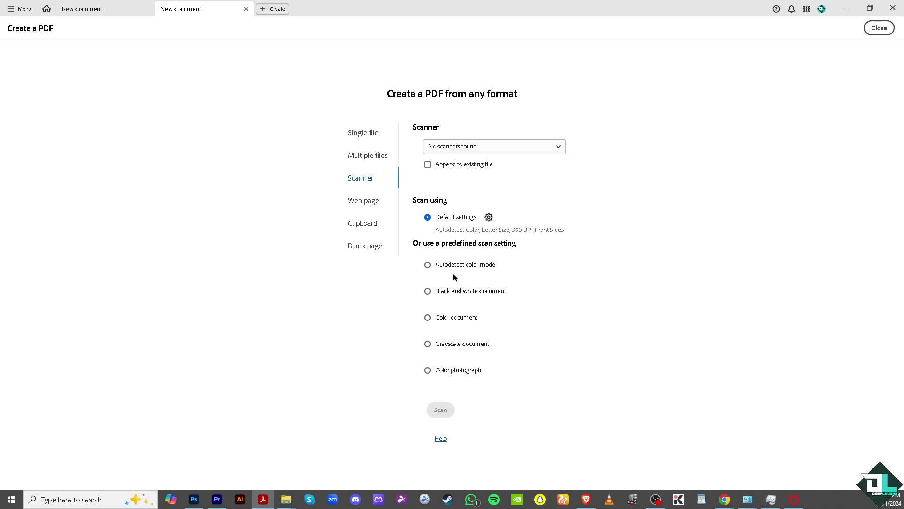
left_click(428, 265)
left_click(428, 292)
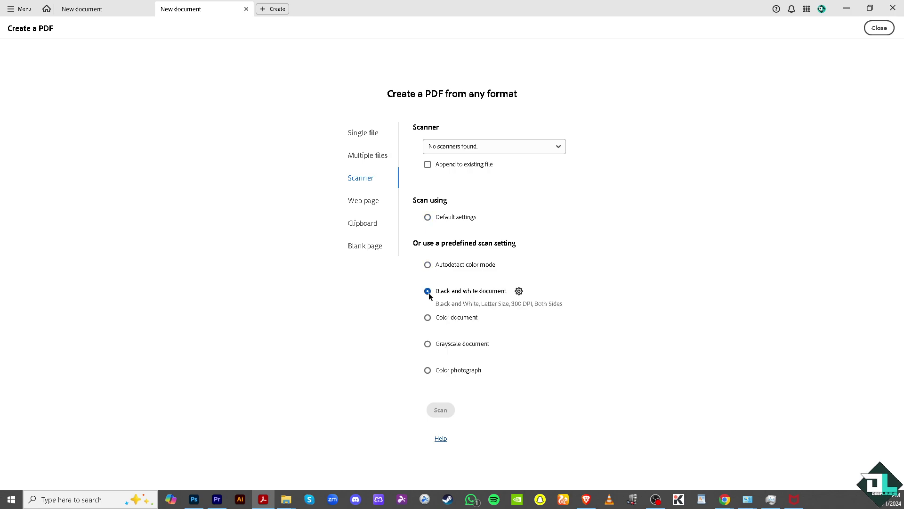
left_click(428, 370)
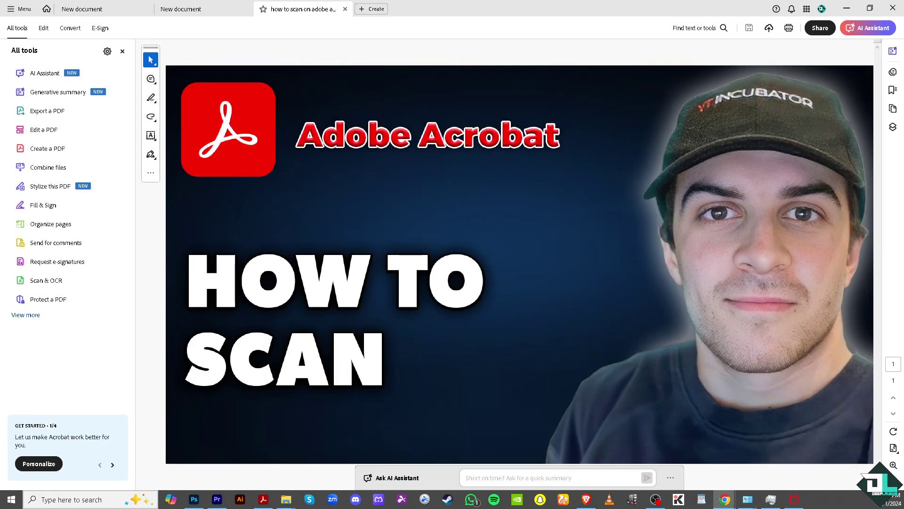
left_click(194, 268)
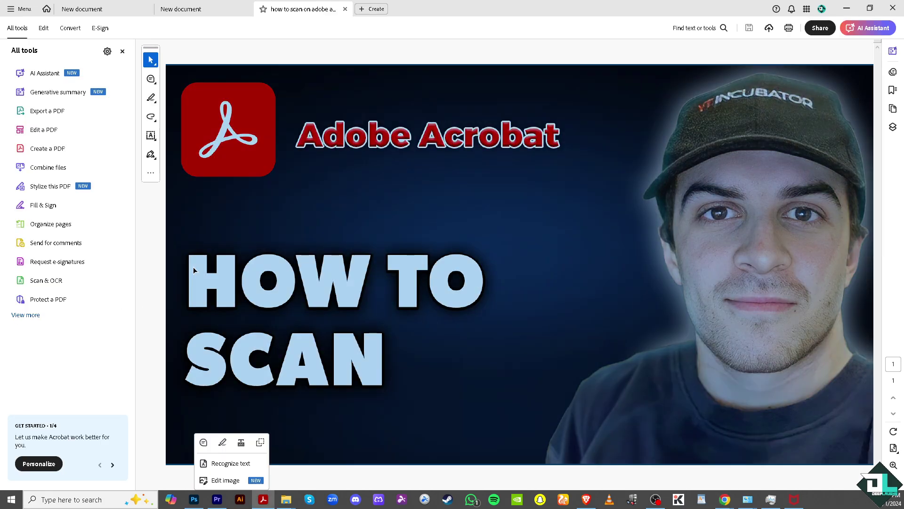
key("Escape")
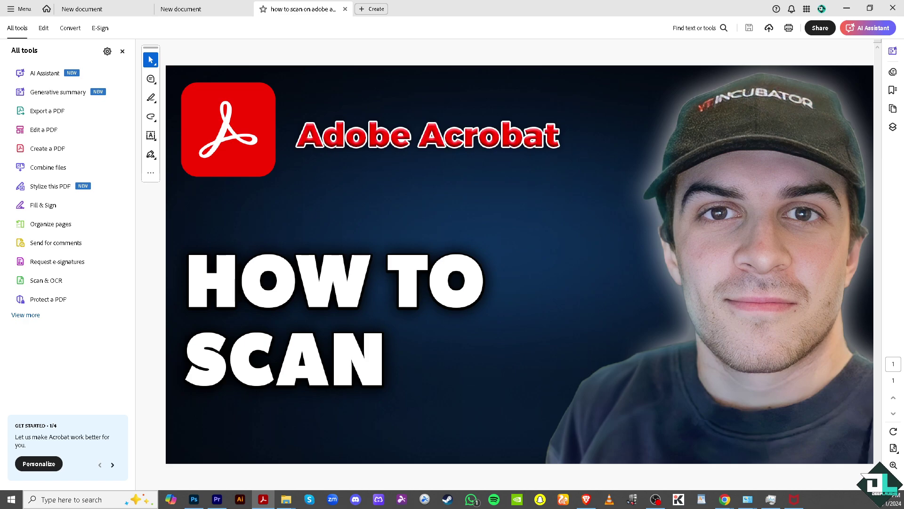